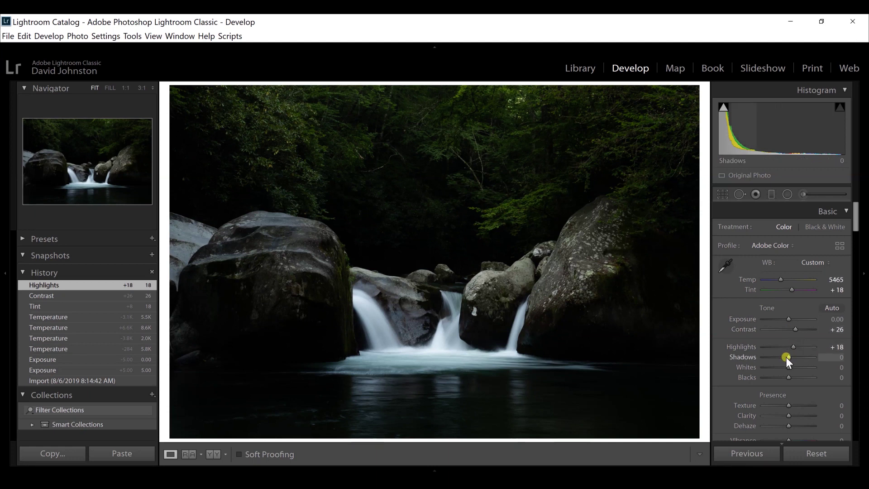
# Set the photo's Shadows to +27, Whites to +19 and Blacks to +21, checking the dark boulder detail at 1:1
pyautogui.moveTo(787, 356); pyautogui.dragTo(790, 357)
pyautogui.moveTo(779, 360); pyautogui.dragTo(779, 361)
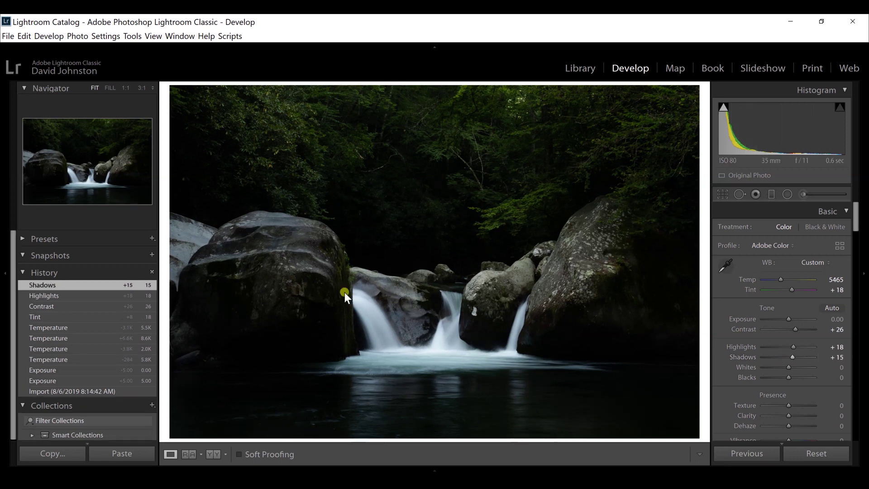
pyautogui.click(284, 318)
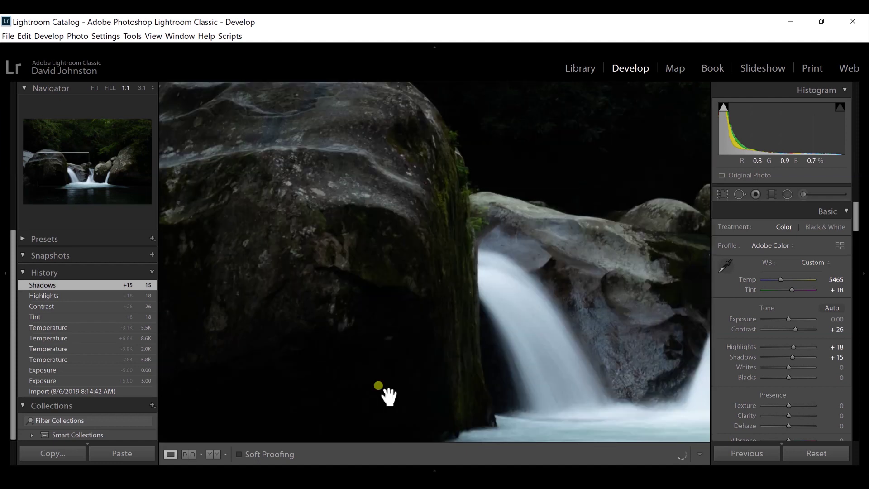
pyautogui.moveTo(352, 304); pyautogui.dragTo(439, 256)
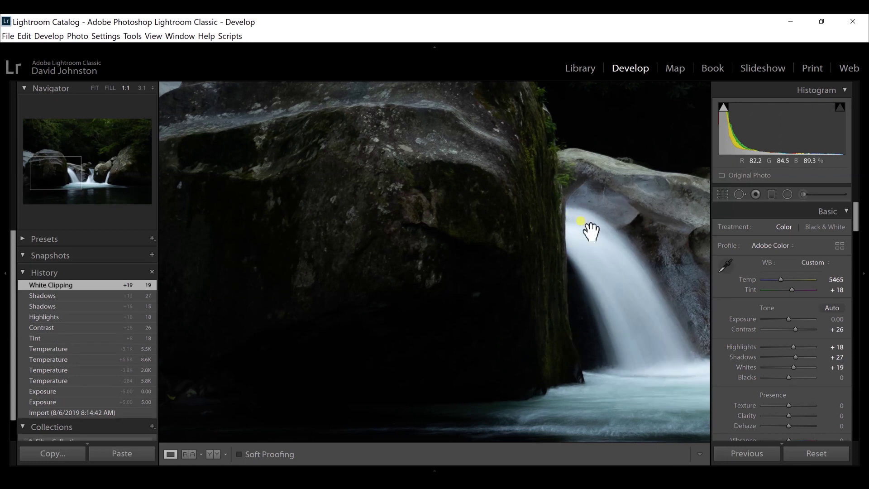
pyautogui.moveTo(792, 376); pyautogui.dragTo(794, 377)
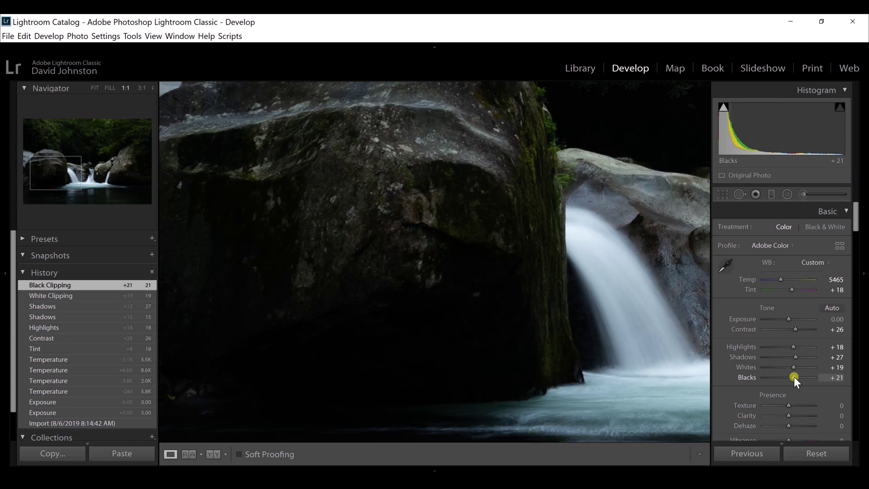
pyautogui.click(528, 208)
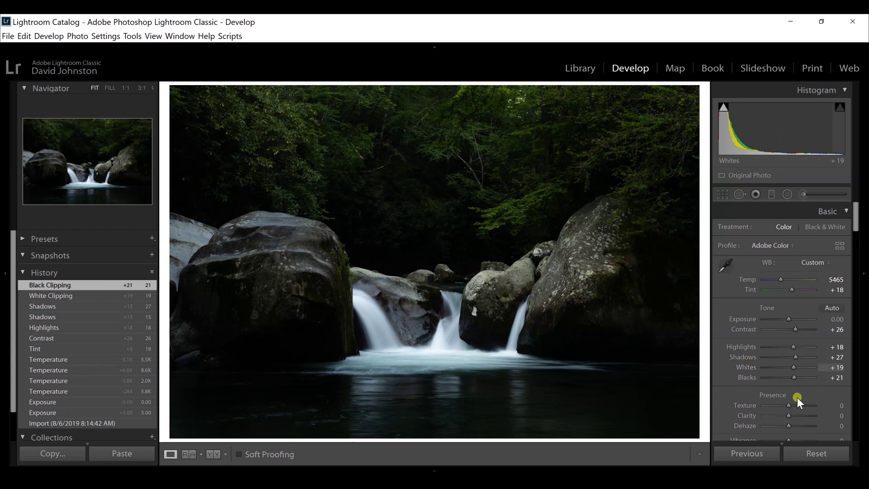
# Raise the photo's presence settings to Clarity +24, Vibrance +18 and Saturation +6
pyautogui.moveTo(789, 416); pyautogui.dragTo(795, 416)
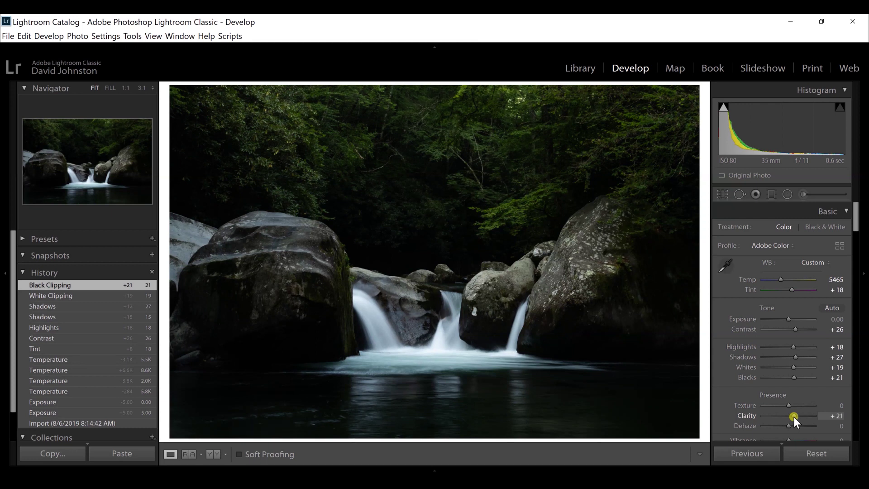
pyautogui.moveTo(797, 417); pyautogui.dragTo(794, 417)
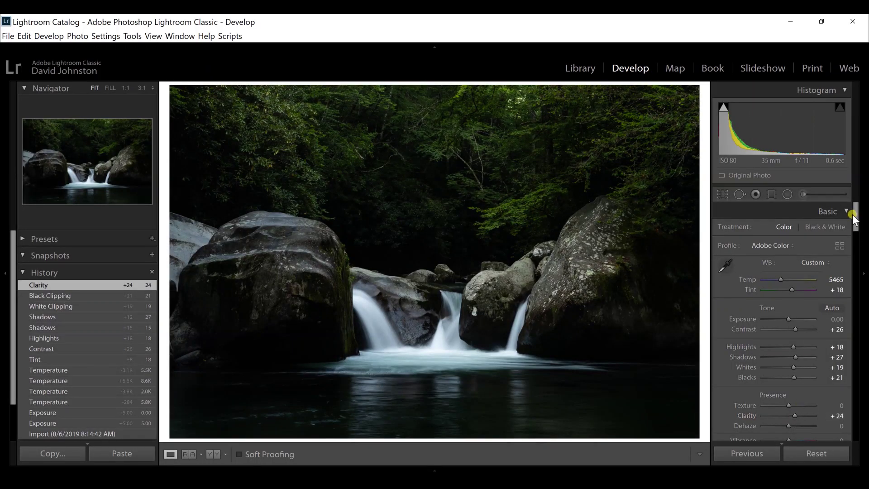
pyautogui.moveTo(854, 219); pyautogui.dragTo(857, 238)
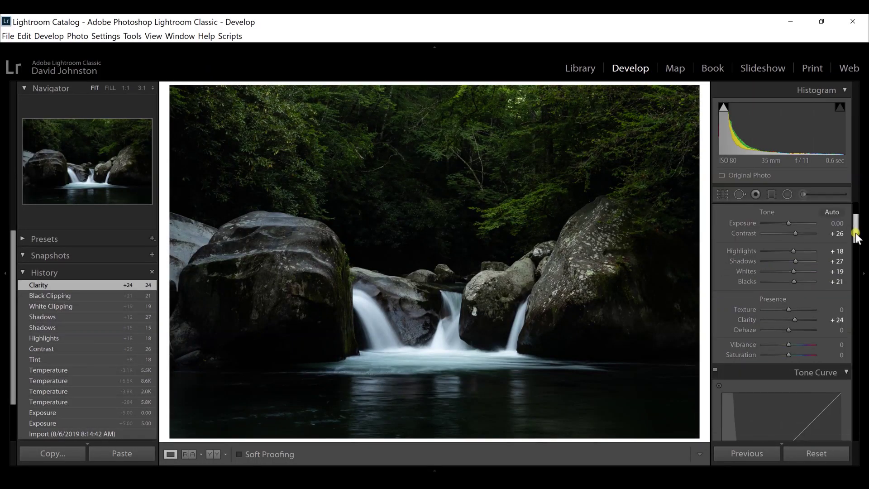
pyautogui.click(790, 344)
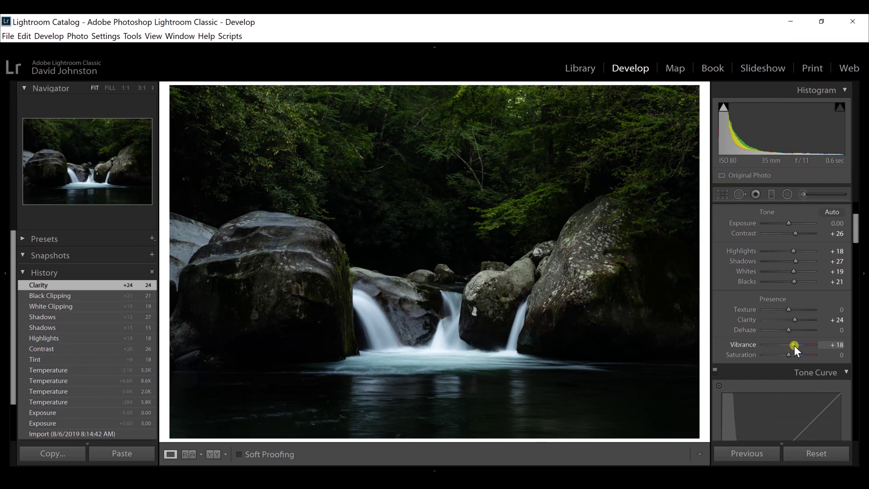
pyautogui.moveTo(794, 346); pyautogui.dragTo(794, 345)
pyautogui.click(791, 355)
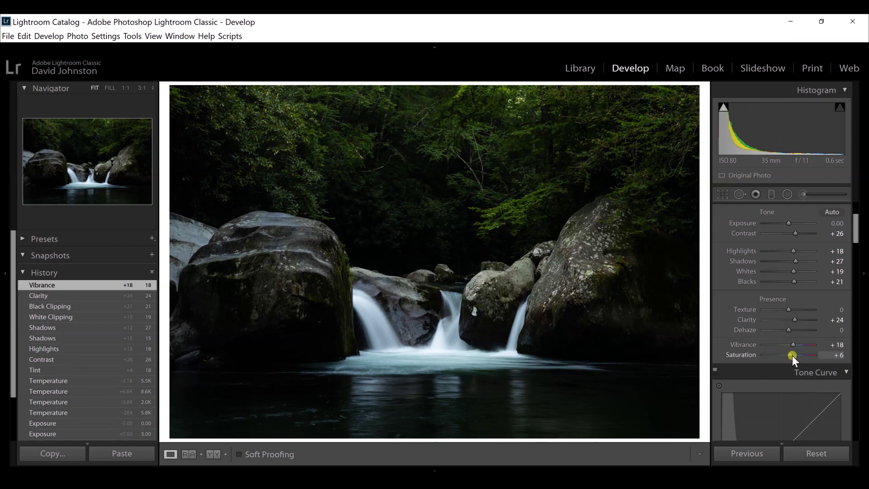
pyautogui.moveTo(792, 355); pyautogui.dragTo(792, 355)
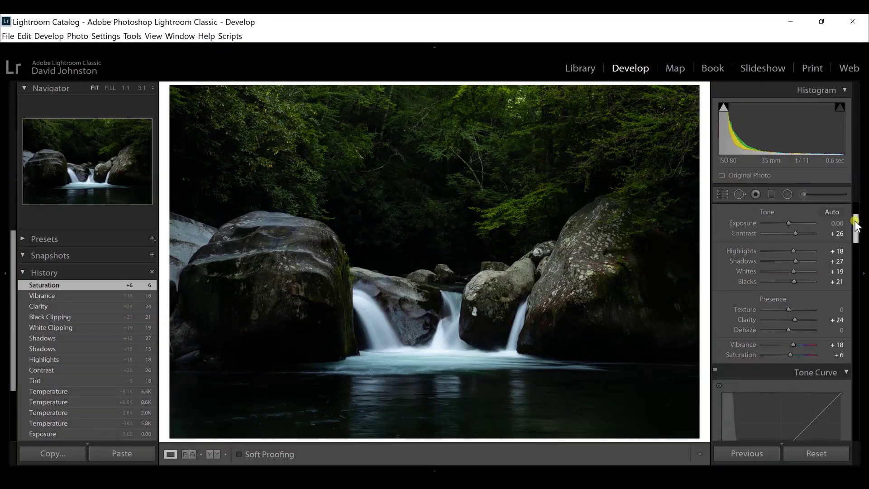
# Fine-tune the white balance to a Temp of 5246 and a Tint of +26
pyautogui.moveTo(856, 222); pyautogui.dragTo(858, 211)
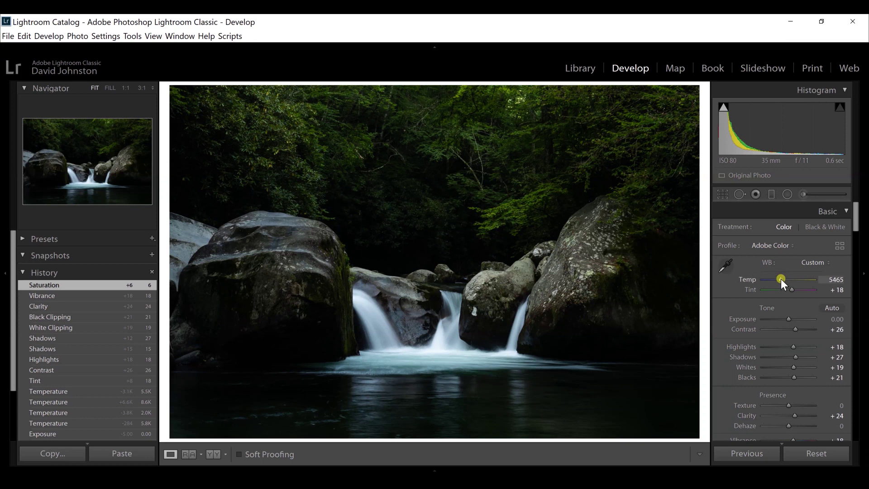
pyautogui.press('Down')
pyautogui.moveTo(781, 279); pyautogui.dragTo(780, 279)
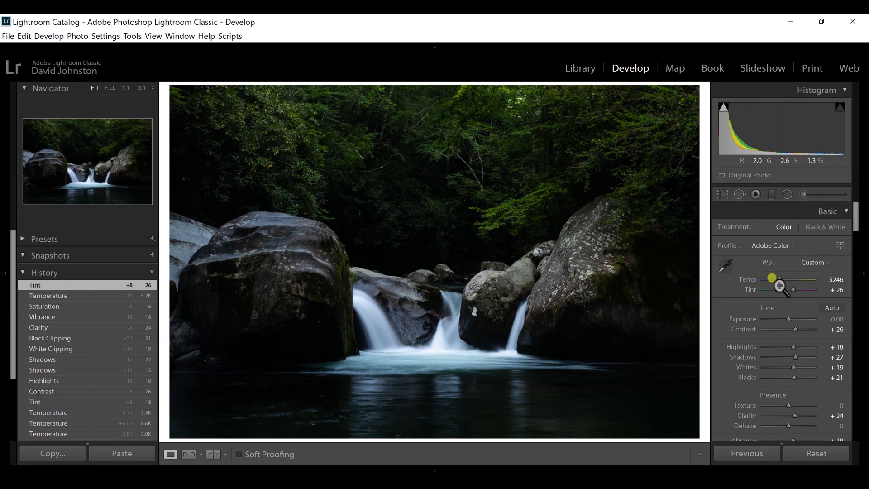
# Paint a new Adjustment Brush mask over the dark lower parts of the large right, large left and middle boulders
pyautogui.click(803, 195)
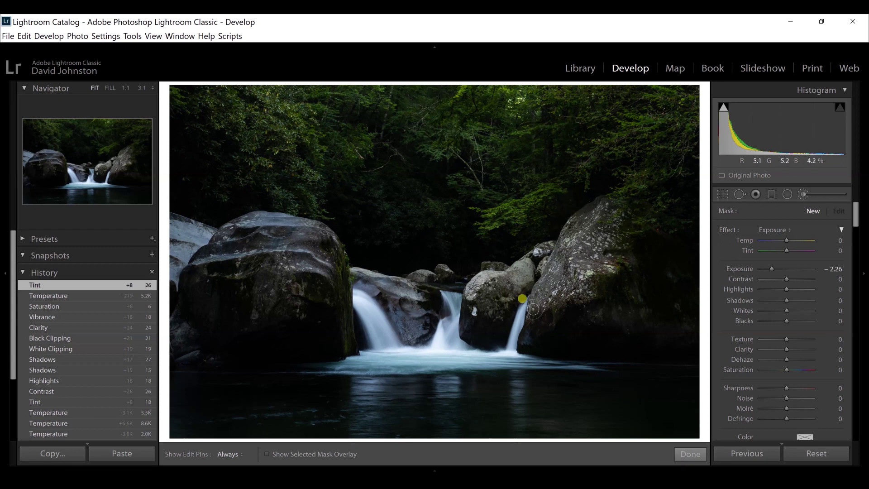
pyautogui.press('h')
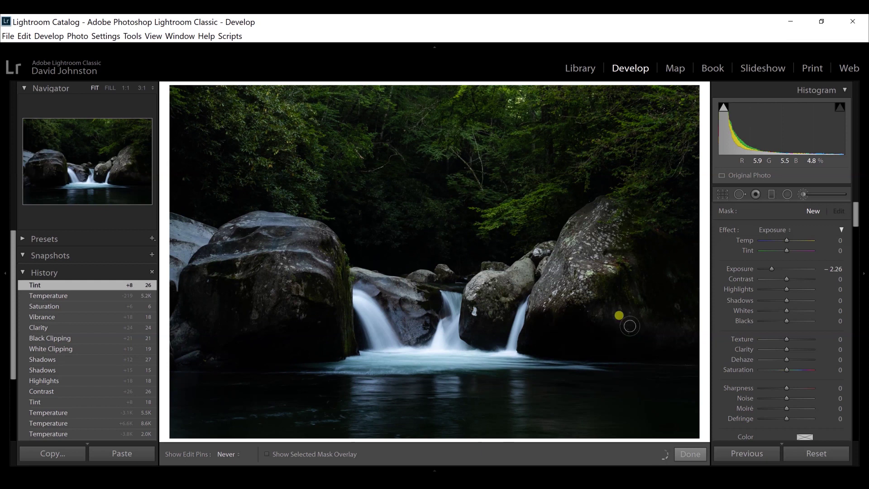
pyautogui.press('h')
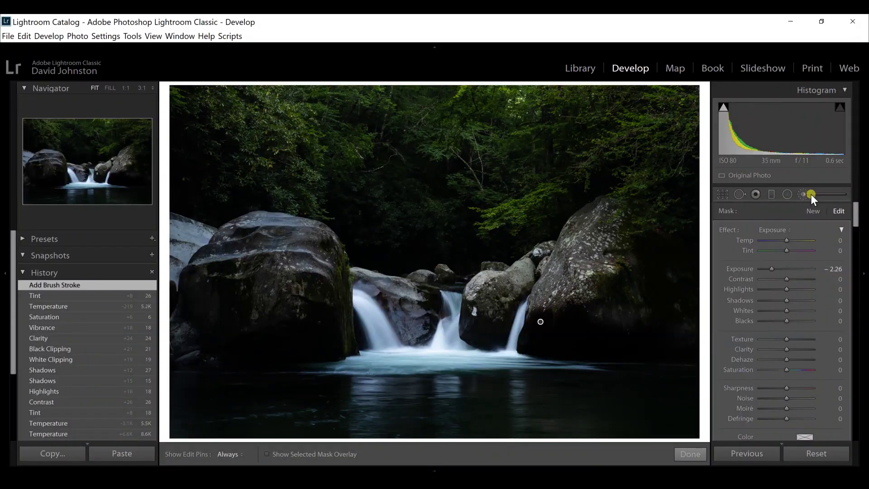
pyautogui.moveTo(186, 278)
pyautogui.mouseDown()
pyautogui.moveTo(205, 285)
pyautogui.moveTo(221, 315)
pyautogui.moveTo(259, 329)
pyautogui.mouseUp()
pyautogui.press('h')
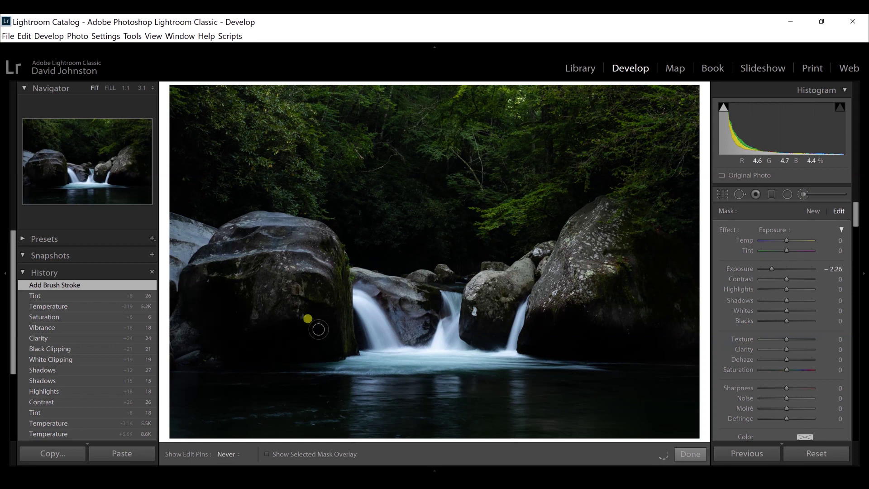
pyautogui.moveTo(465, 346); pyautogui.dragTo(455, 303)
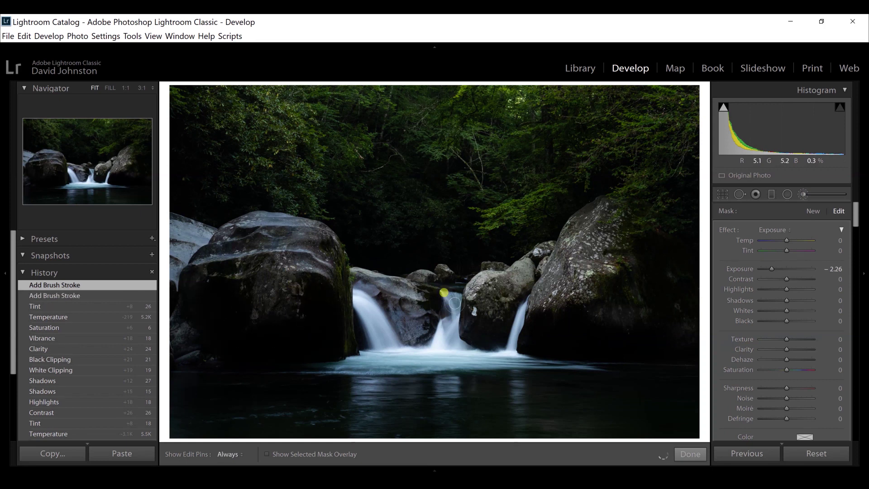
pyautogui.moveTo(483, 345)
pyautogui.mouseDown()
pyautogui.moveTo(484, 309)
pyautogui.moveTo(496, 333)
pyautogui.mouseUp()
pyautogui.press('h')
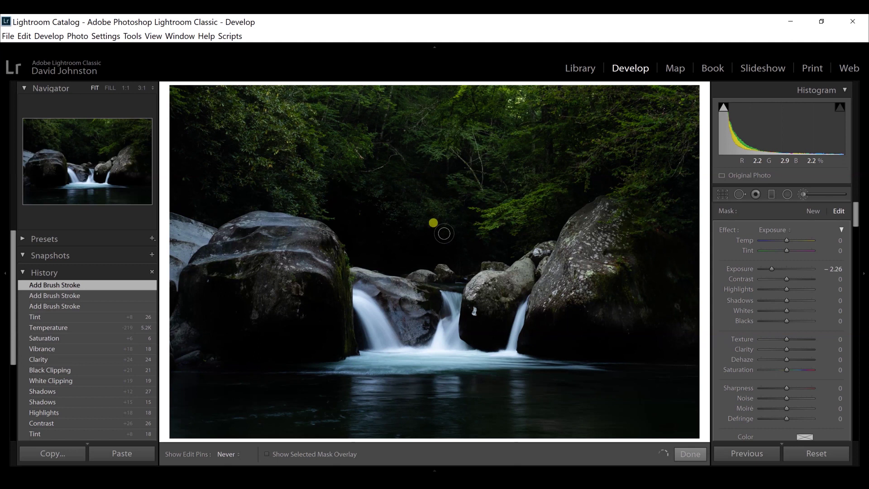
# Extend the brush mask over the dark gaps in the forest background and the remaining shadowed areas of the boulders
pyautogui.moveTo(443, 257)
pyautogui.mouseDown()
pyautogui.moveTo(423, 170)
pyautogui.moveTo(438, 153)
pyautogui.moveTo(487, 230)
pyautogui.moveTo(540, 227)
pyautogui.moveTo(533, 188)
pyautogui.mouseUp()
pyautogui.press('h')
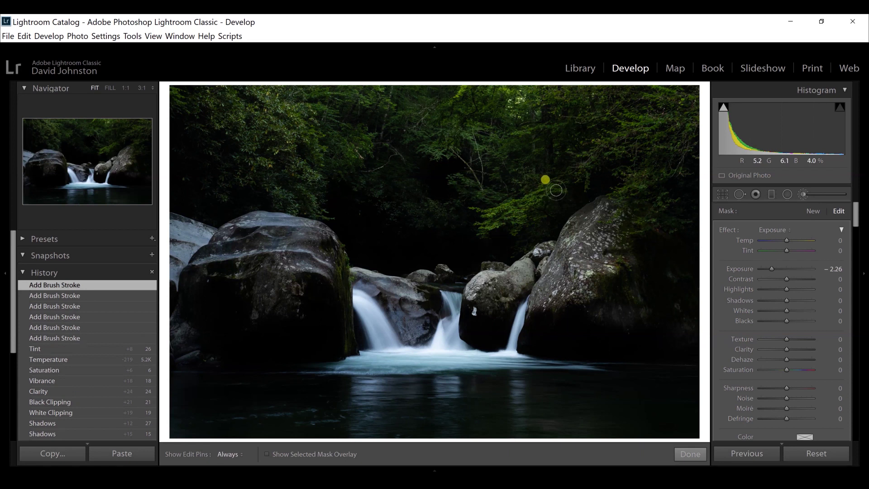
pyautogui.moveTo(599, 178); pyautogui.dragTo(582, 186)
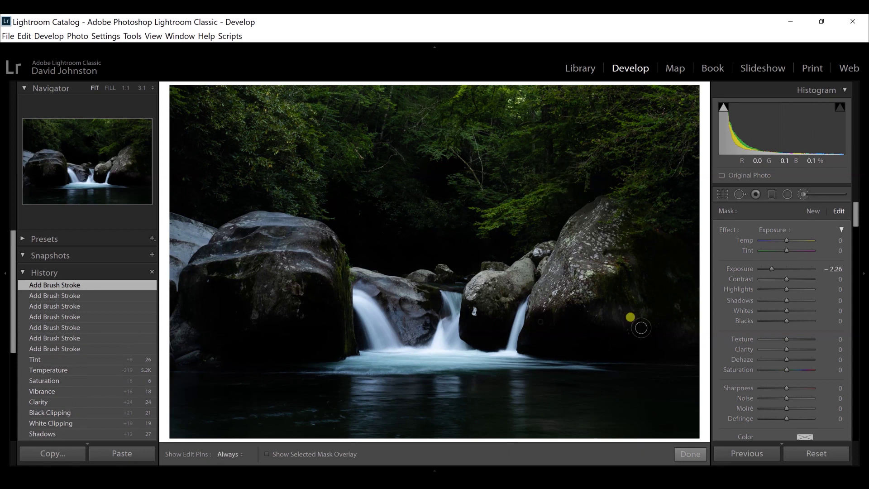
pyautogui.press('h')
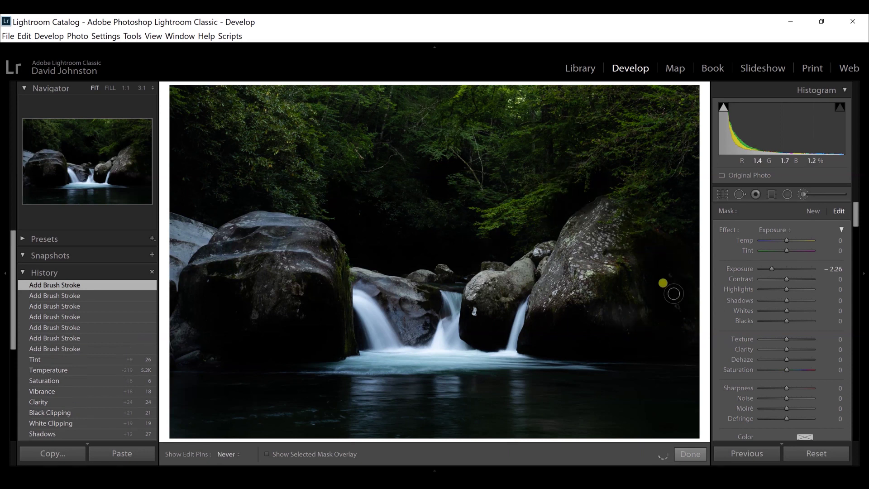
pyautogui.moveTo(233, 291); pyautogui.dragTo(201, 289)
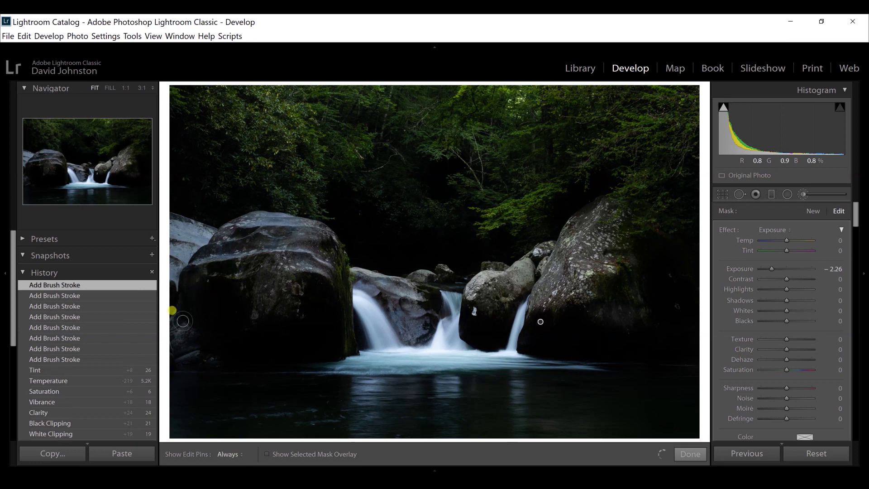
pyautogui.press('h')
pyautogui.click(426, 349)
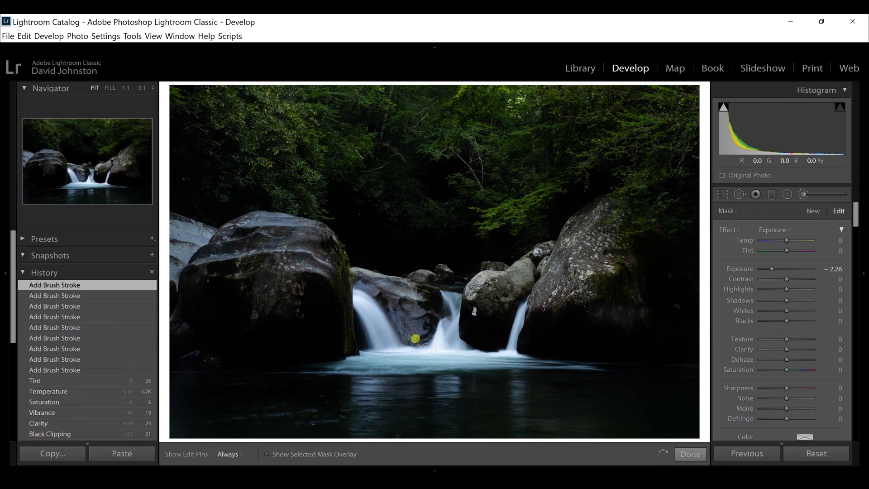
# Reset the shadow mask's Exposure, set its Contrast to 21, Shadows to -20 and Clarity to 15, and check its coverage overlay
pyautogui.doubleClick(741, 270)
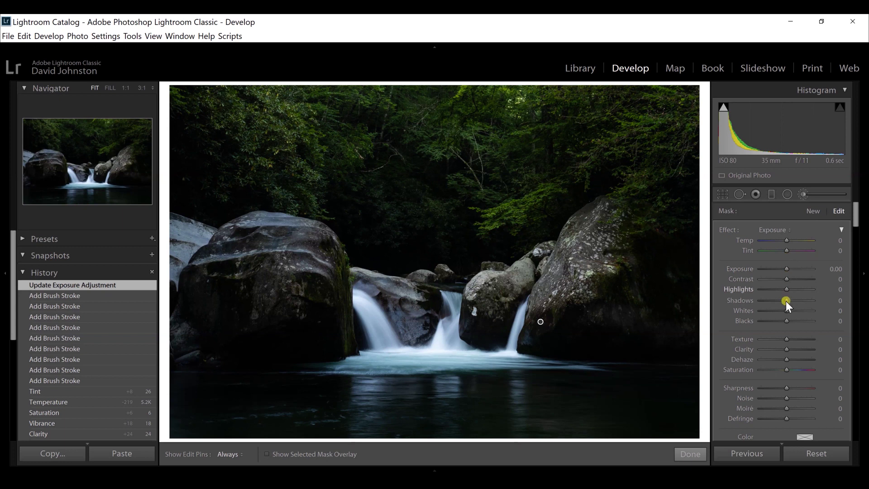
pyautogui.moveTo(787, 300); pyautogui.dragTo(784, 300)
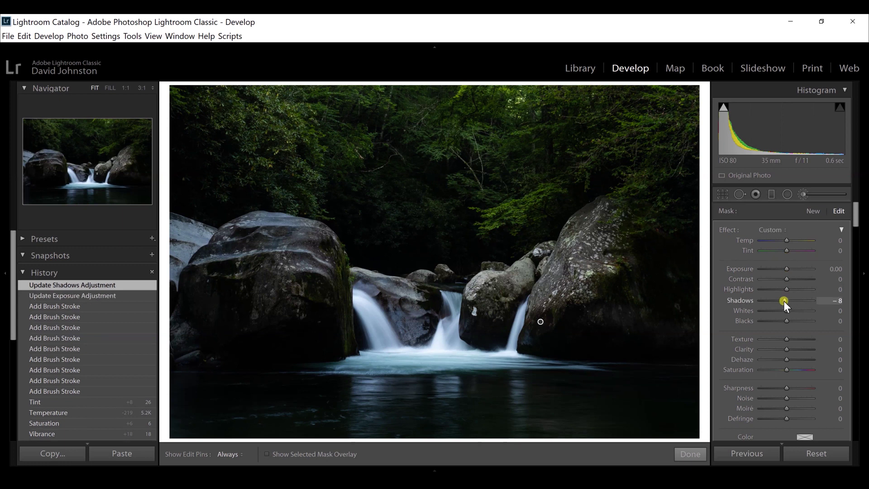
pyautogui.moveTo(789, 278); pyautogui.dragTo(781, 304)
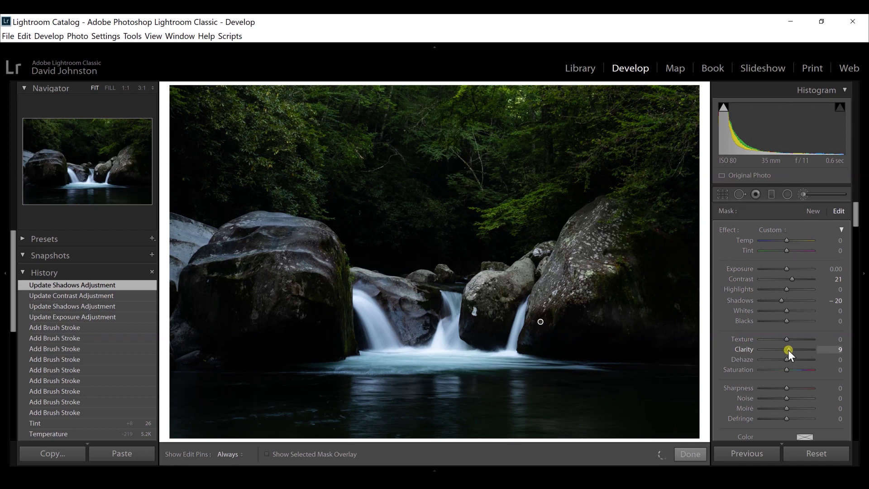
pyautogui.moveTo(789, 350); pyautogui.dragTo(790, 349)
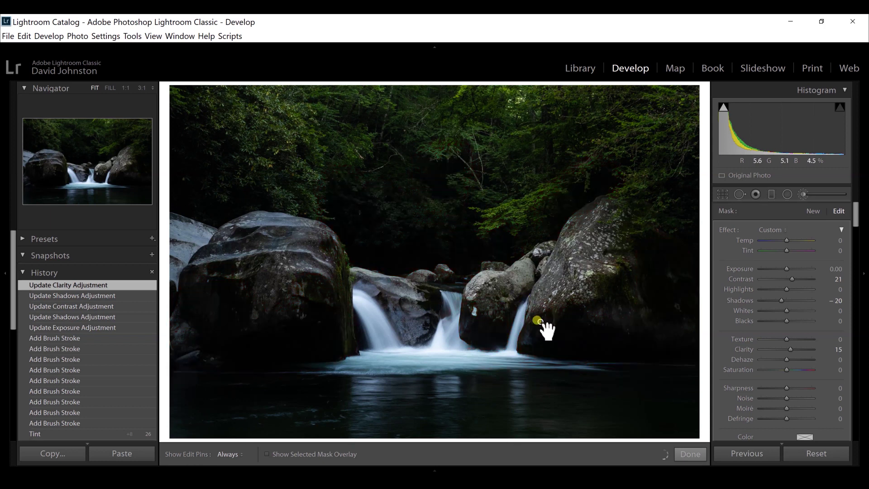
pyautogui.moveTo(540, 322)
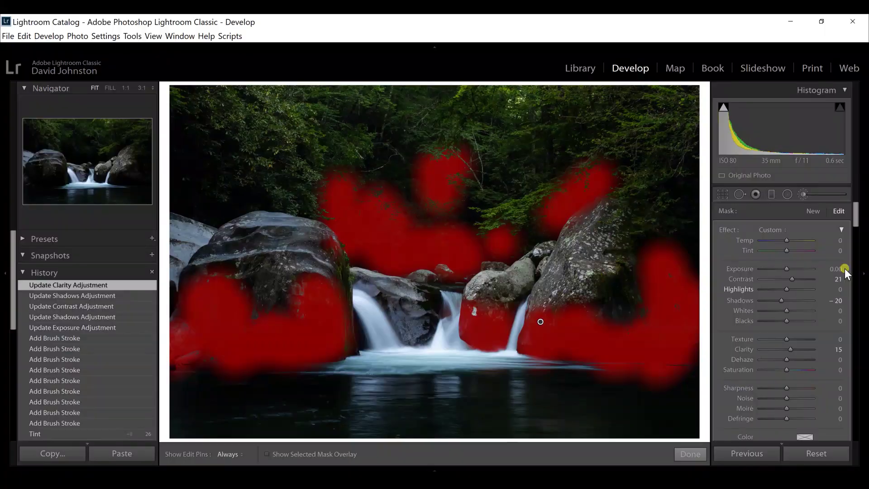
pyautogui.press('o')
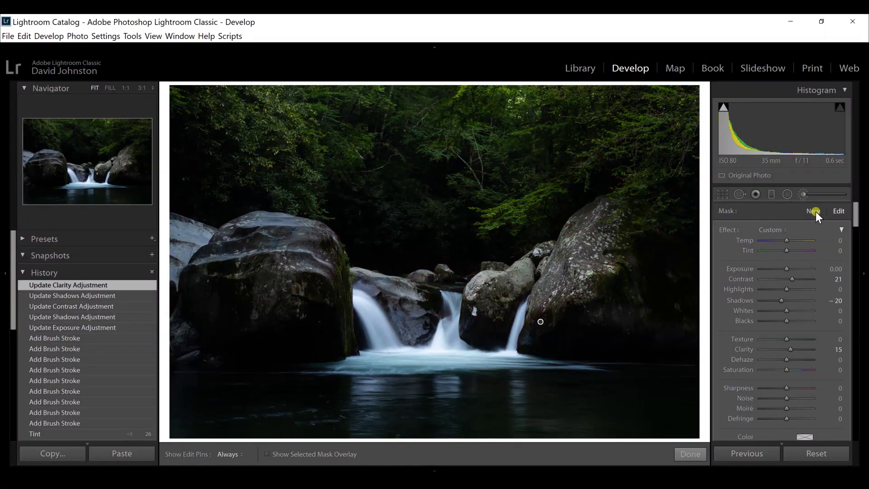
# Start a new brush mask and paint it over the midtone faces of the right, middle and left boulders
pyautogui.click(815, 211)
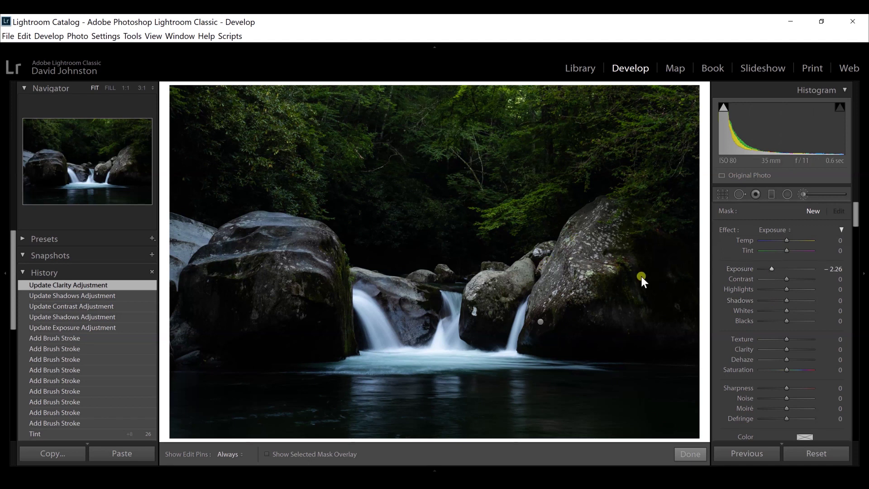
pyautogui.press('h')
pyautogui.moveTo(562, 241)
pyautogui.mouseDown()
pyautogui.moveTo(572, 261)
pyautogui.moveTo(589, 250)
pyautogui.moveTo(559, 283)
pyautogui.moveTo(592, 244)
pyautogui.mouseUp()
pyautogui.press('h')
pyautogui.moveTo(491, 258); pyautogui.dragTo(458, 267)
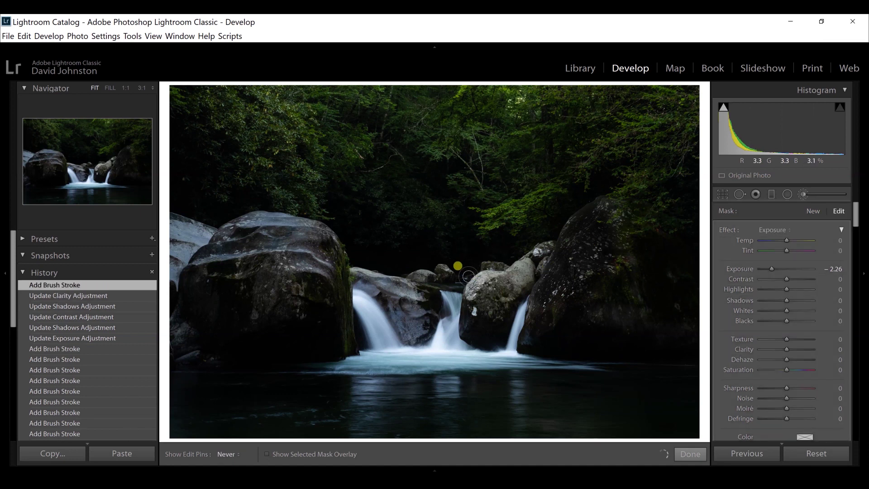
pyautogui.moveTo(275, 270)
pyautogui.mouseDown()
pyautogui.moveTo(254, 259)
pyautogui.moveTo(298, 250)
pyautogui.moveTo(264, 216)
pyautogui.moveTo(224, 257)
pyautogui.mouseUp()
pyautogui.press('h')
# Extend the midtone brush mask over the small middle boulder beside the falls and the foliage above the large left boulder
pyautogui.press('h')
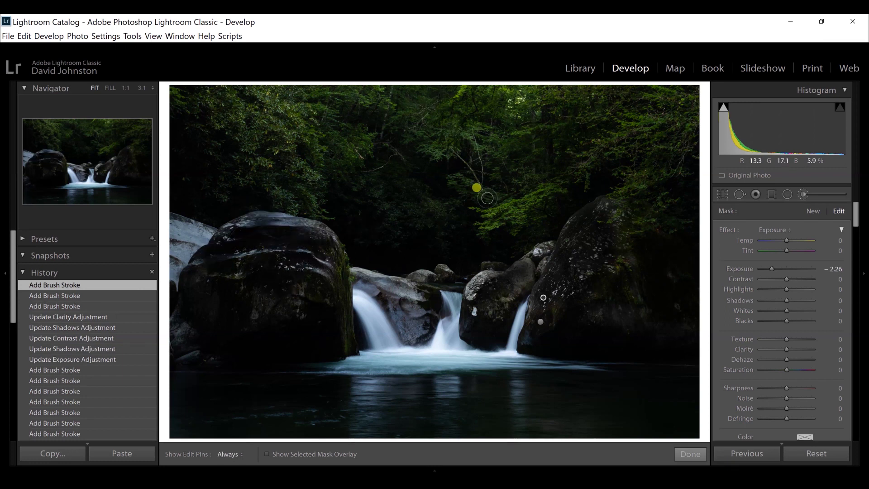
pyautogui.press('h')
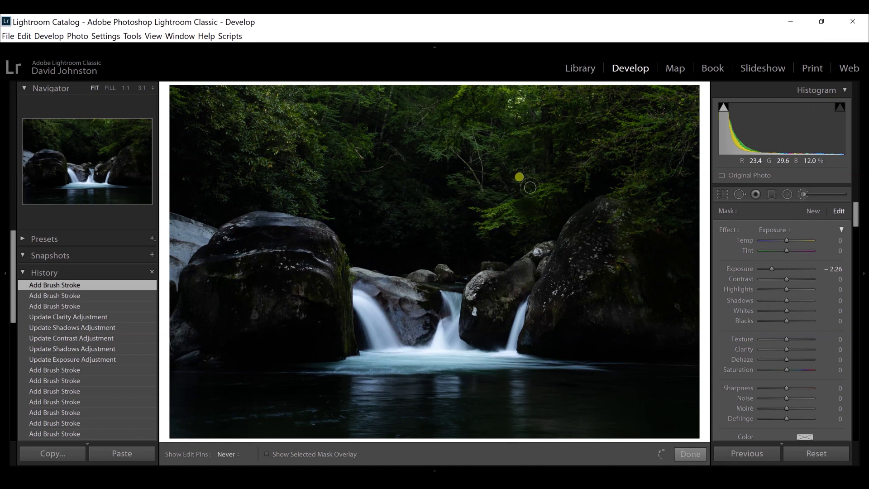
pyautogui.press('h')
pyautogui.moveTo(274, 138); pyautogui.dragTo(258, 206)
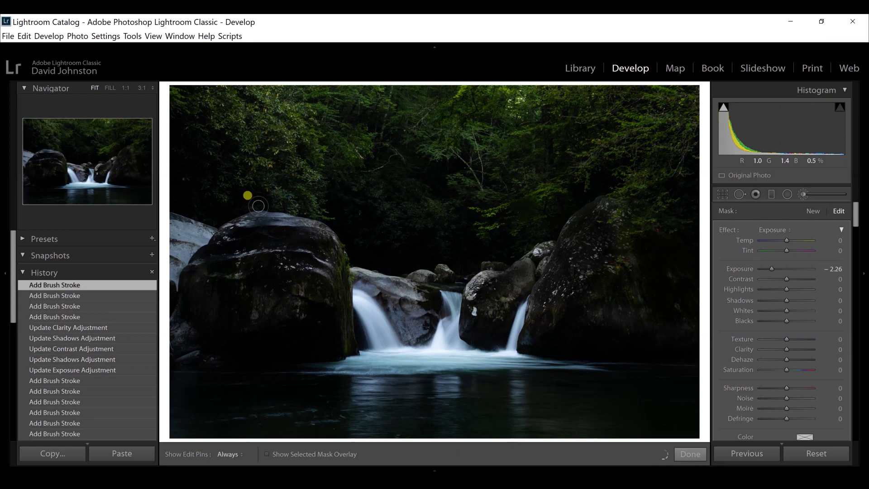
pyautogui.press('h')
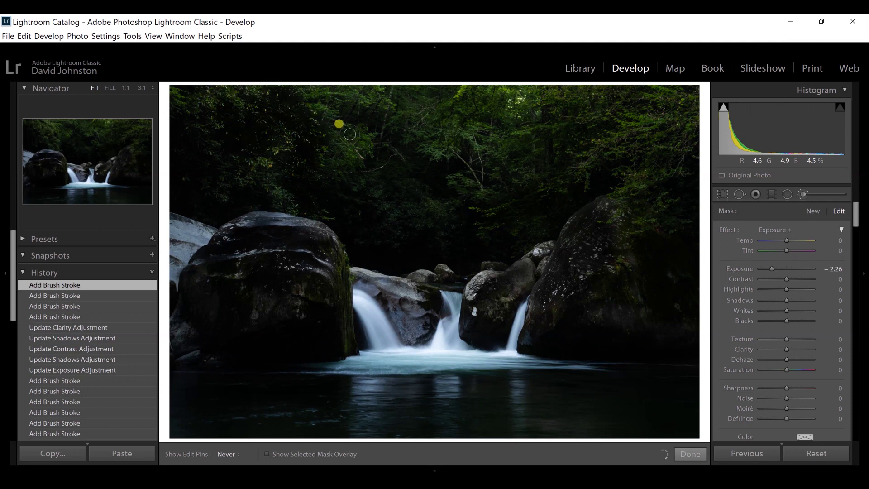
# Paint the midtone mask over the central and upper-right foliage and the area around the top of the large right boulder
pyautogui.press('h')
pyautogui.moveTo(412, 117)
pyautogui.mouseDown()
pyautogui.moveTo(474, 120)
pyautogui.moveTo(495, 153)
pyautogui.mouseUp()
pyautogui.press('h')
pyautogui.press('h')
pyautogui.moveTo(422, 89)
pyautogui.mouseDown()
pyautogui.moveTo(345, 83)
pyautogui.moveTo(399, 104)
pyautogui.moveTo(531, 119)
pyautogui.moveTo(656, 117)
pyautogui.mouseUp()
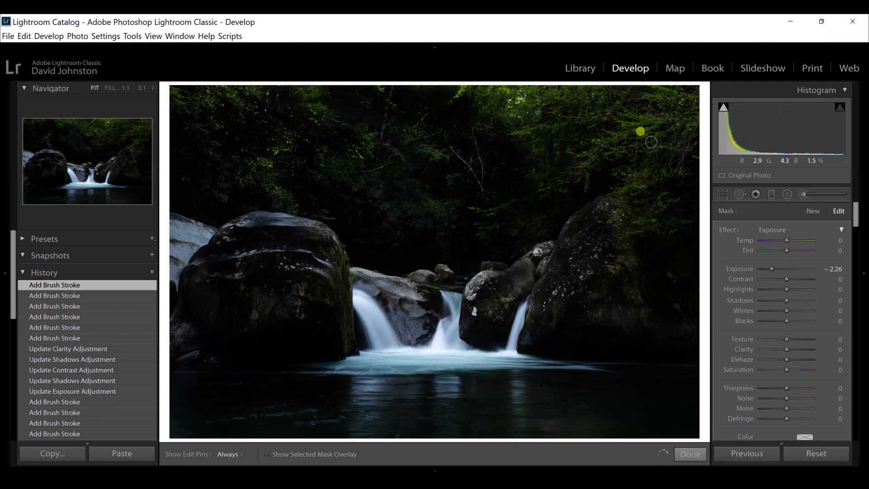
pyautogui.press('h')
pyautogui.moveTo(641, 227); pyautogui.dragTo(617, 202)
pyautogui.press('h')
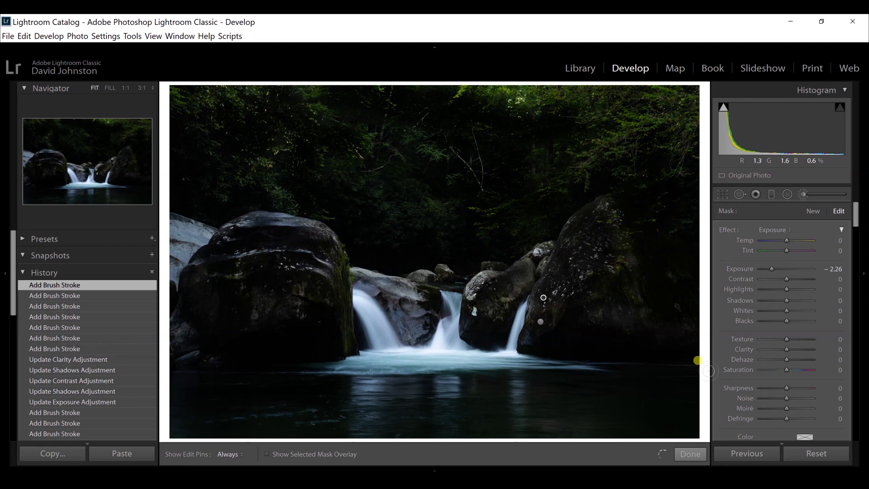
# Reset the midtone mask's Exposure and set its Highlights to 26
pyautogui.doubleClick(743, 267)
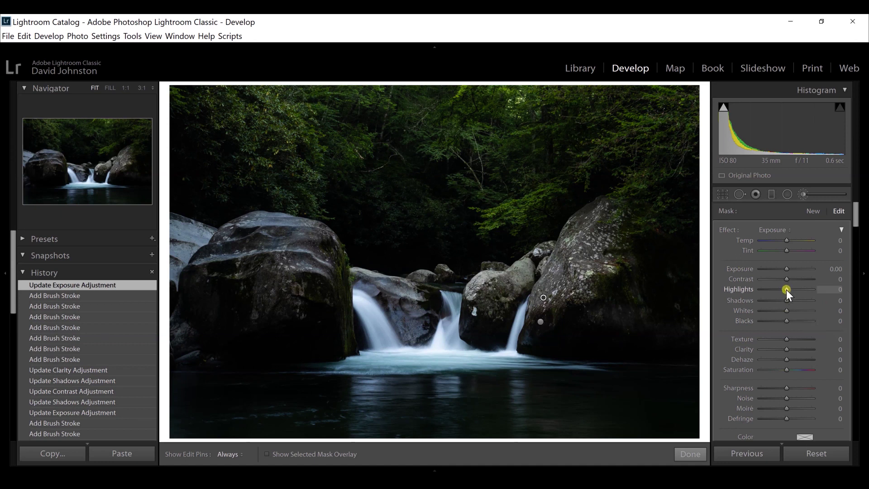
pyautogui.moveTo(787, 290); pyautogui.dragTo(793, 290)
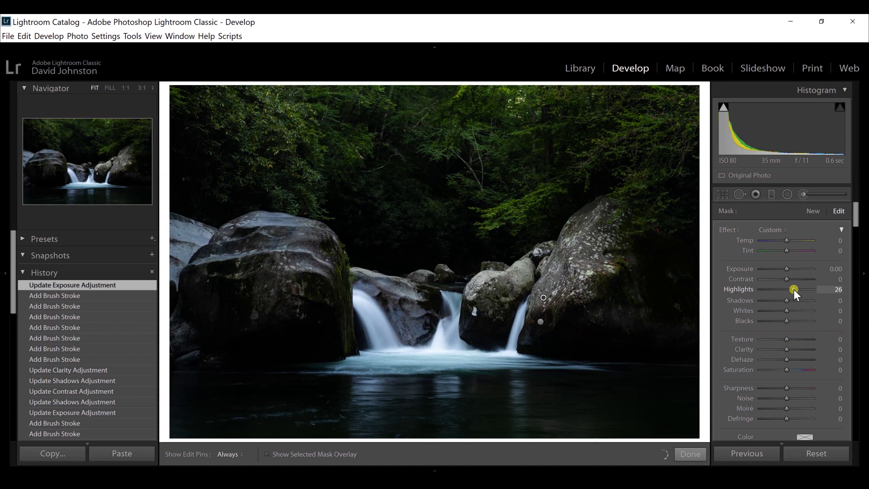
pyautogui.moveTo(794, 289); pyautogui.dragTo(794, 290)
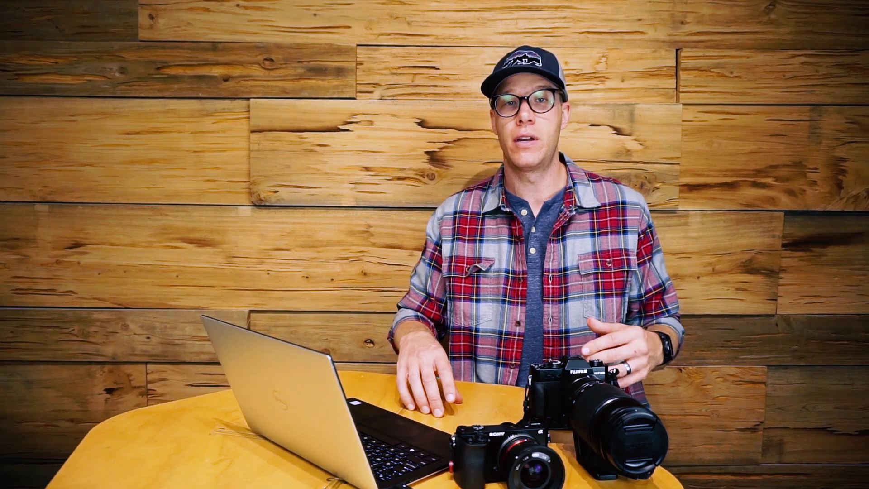